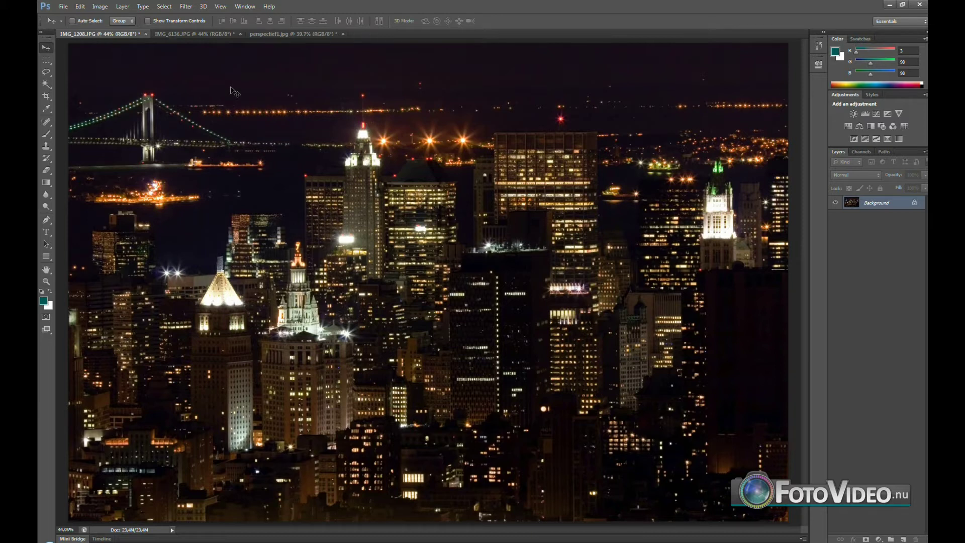
Step: Start a Filter > Blur > Tilt-Shift blur on the night city photo, previewing at 15 px
{"action": "left_click", "coordinate": [185, 6]}
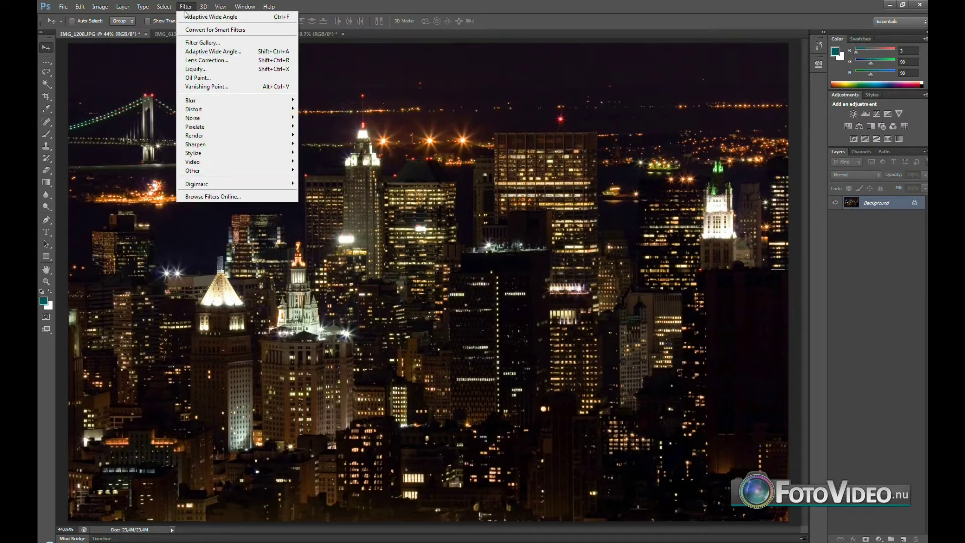
{"action": "mouse_move", "coordinate": [218, 99]}
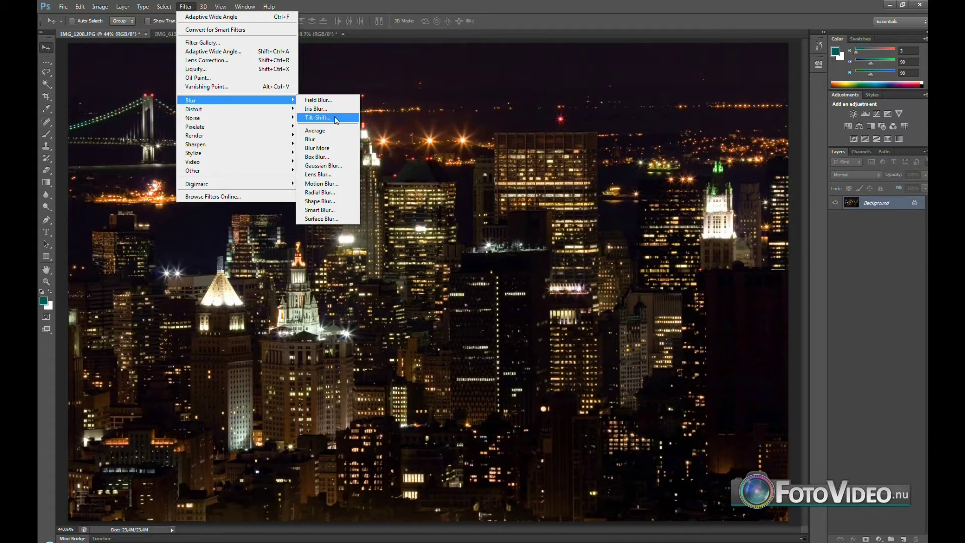
{"action": "left_click", "coordinate": [335, 119]}
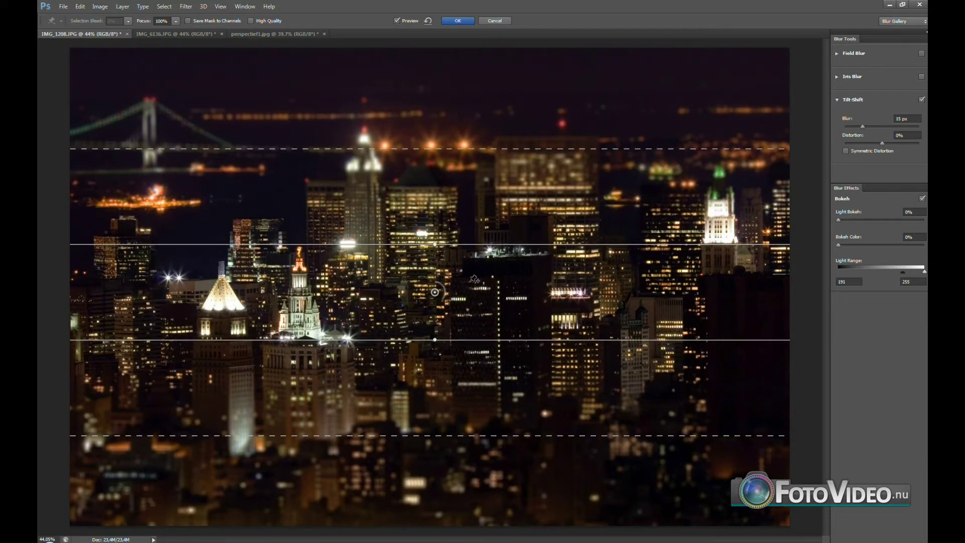
Step: Move the tilt-shift focus band lower on the skyline, then raise its upper edge and adjust its upper fade
{"action": "left_click_drag", "start_coordinate": [472, 289], "coordinate": [473, 303]}
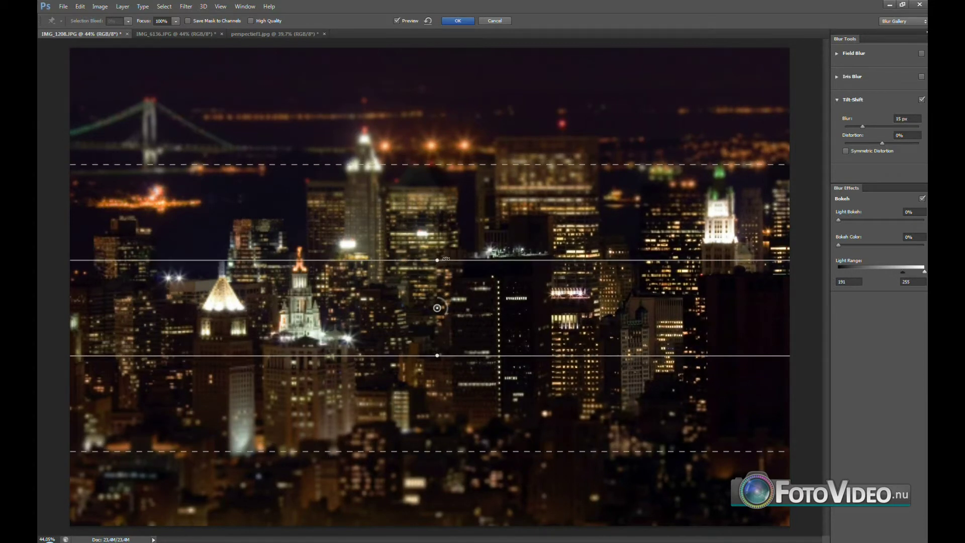
{"action": "left_click_drag", "start_coordinate": [446, 259], "coordinate": [450, 242]}
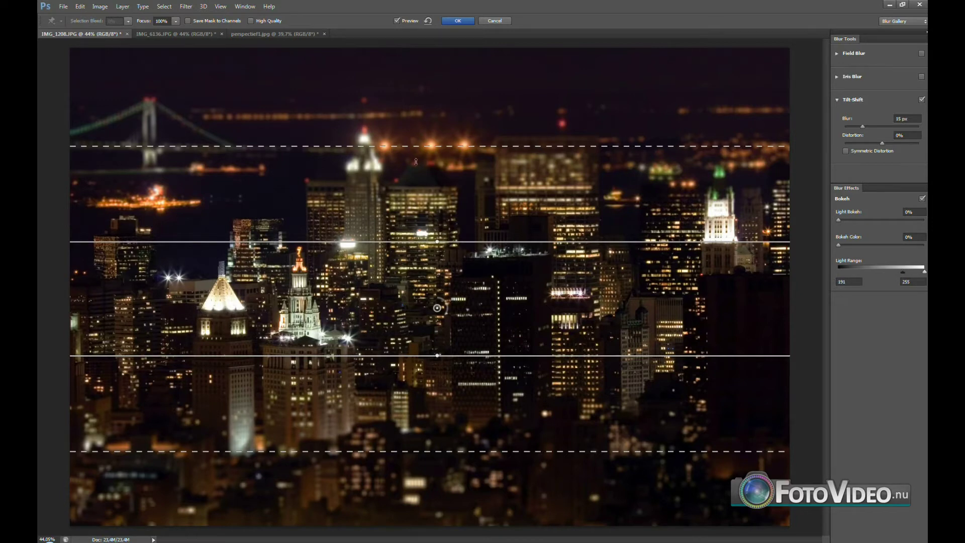
{"action": "mouse_move", "coordinate": [416, 161]}
{"action": "left_mouse_down"}
{"action": "mouse_move", "coordinate": [418, 170]}
{"action": "mouse_move", "coordinate": [420, 141]}
{"action": "mouse_move", "coordinate": [420, 154]}
{"action": "left_mouse_up"}
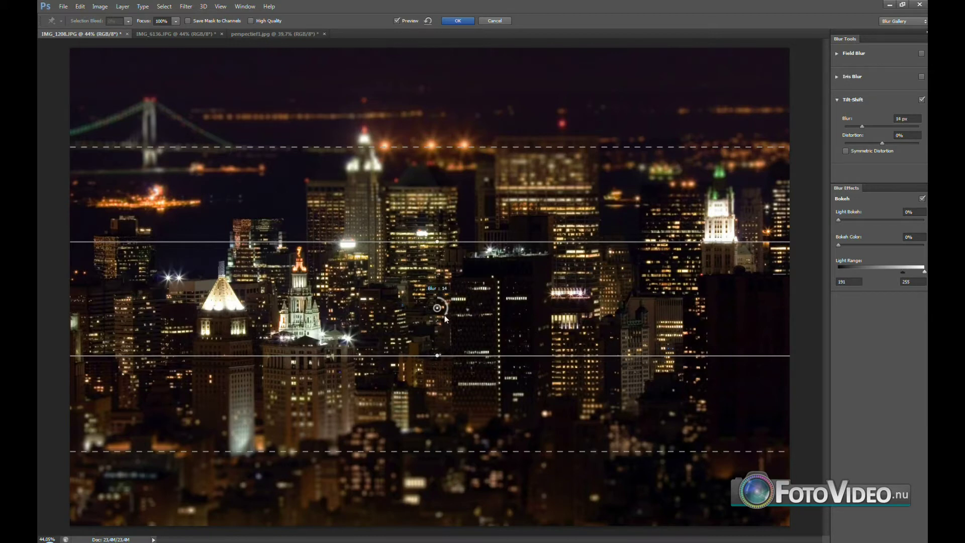
Step: Set the tilt-shift blur strength to 29 px and apply it to the skyline photo
{"action": "left_click_drag", "start_coordinate": [438, 318], "coordinate": [427, 315]}
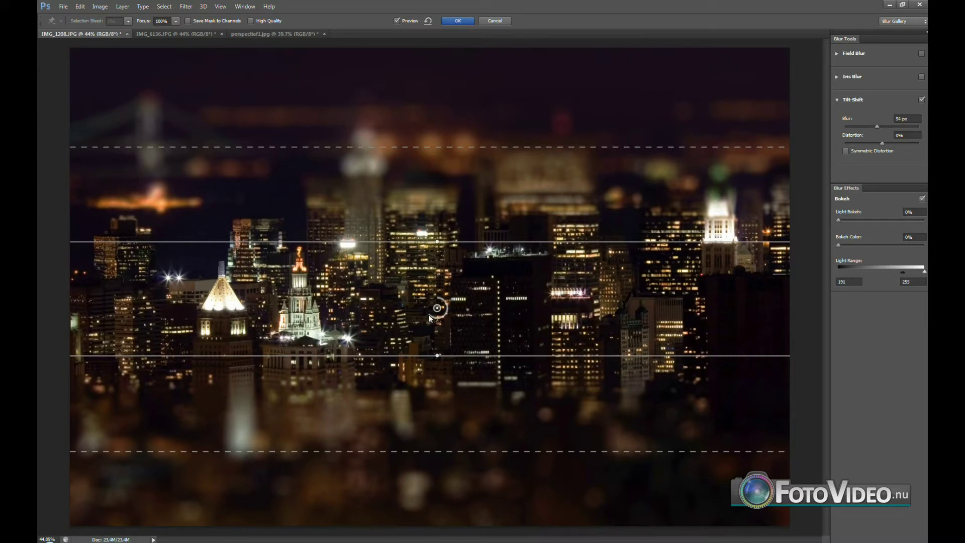
{"action": "left_click_drag", "start_coordinate": [428, 315], "coordinate": [435, 319]}
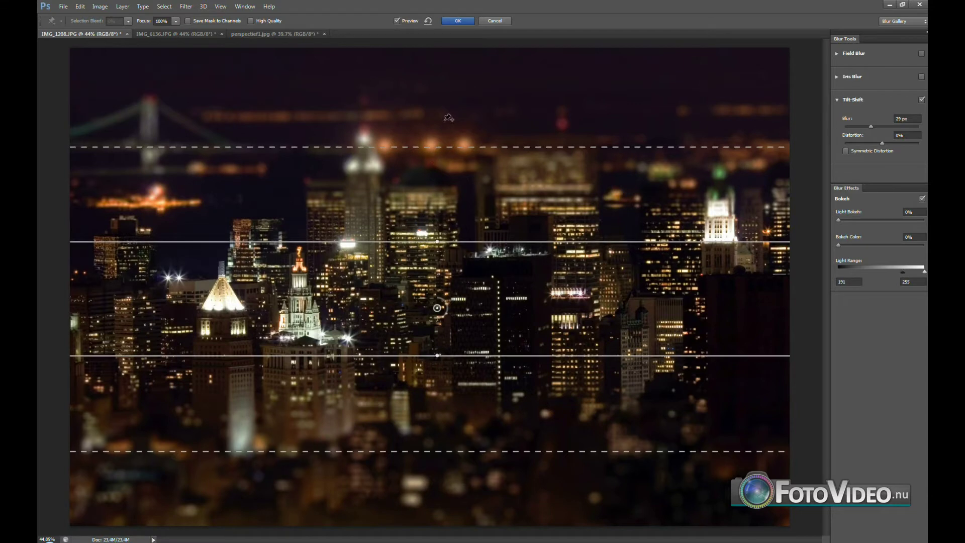
{"action": "left_click", "coordinate": [454, 21]}
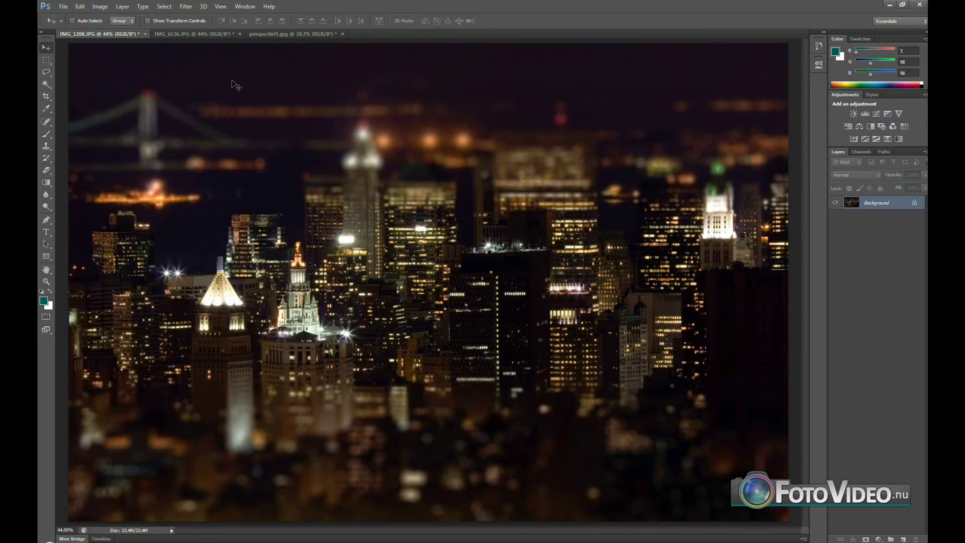
Step: Switch to IMG_6136.JPG and start a Filter > Blur > Iris Blur, previewing at 15 px
{"action": "left_click", "coordinate": [209, 36]}
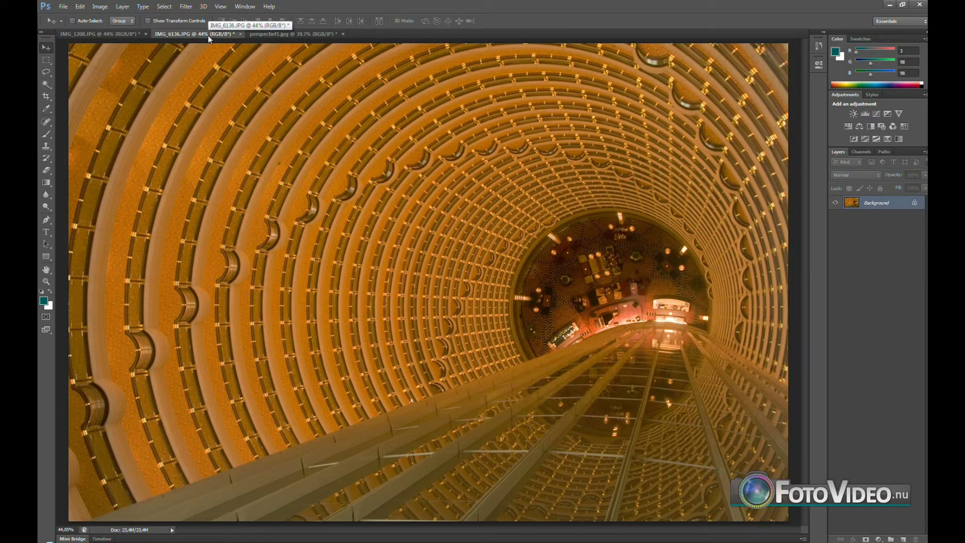
{"action": "left_click", "coordinate": [186, 6]}
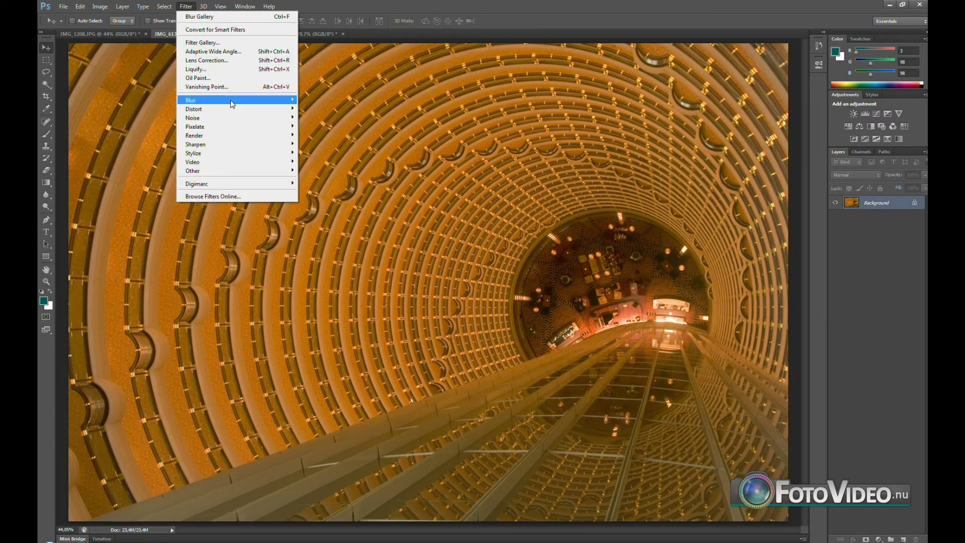
{"action": "mouse_move", "coordinate": [191, 100]}
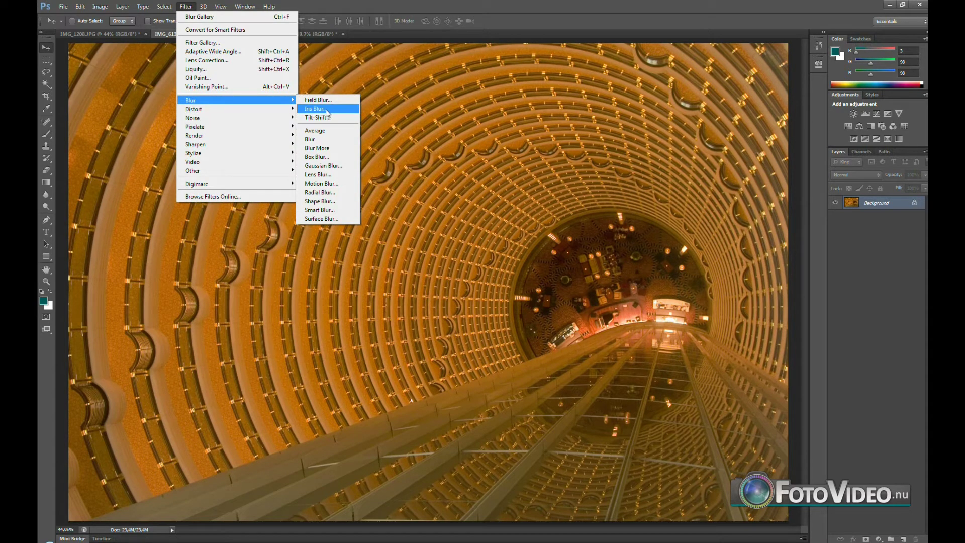
{"action": "left_click", "coordinate": [327, 118]}
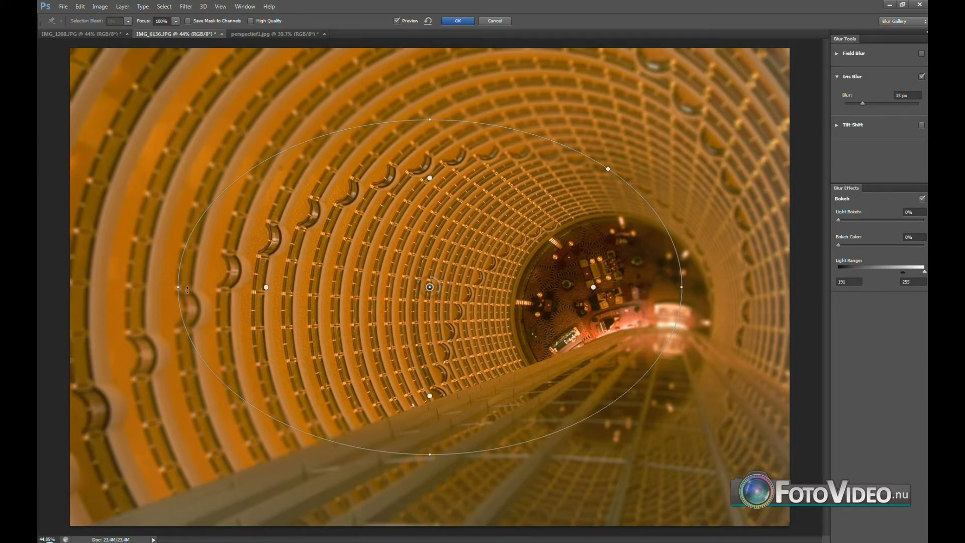
Step: Round the iris oval, centre it on the atrium's far end, tighten its feather, and lower blur to 7 px
{"action": "left_click_drag", "start_coordinate": [187, 291], "coordinate": [264, 299]}
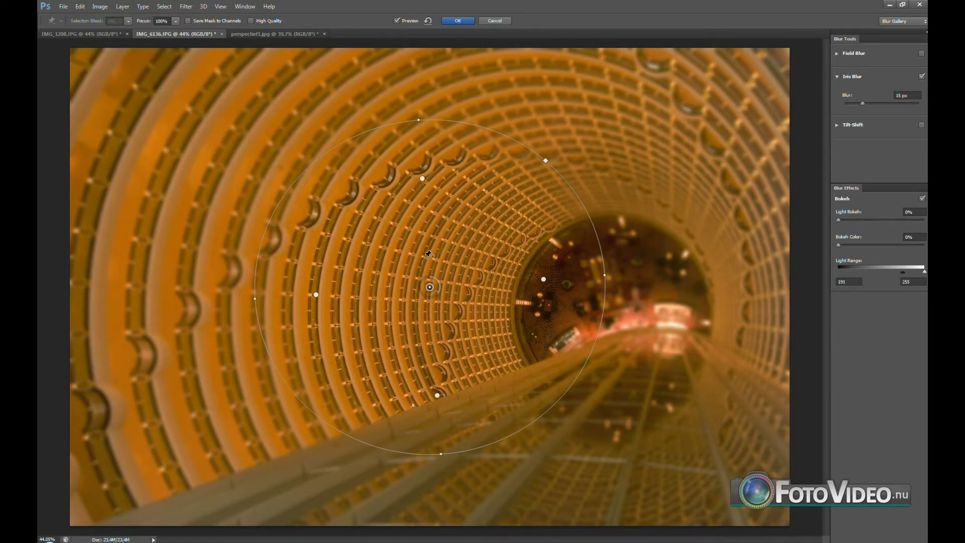
{"action": "mouse_move", "coordinate": [428, 254]}
{"action": "left_mouse_down"}
{"action": "mouse_move", "coordinate": [563, 293]}
{"action": "mouse_move", "coordinate": [557, 283]}
{"action": "left_mouse_up"}
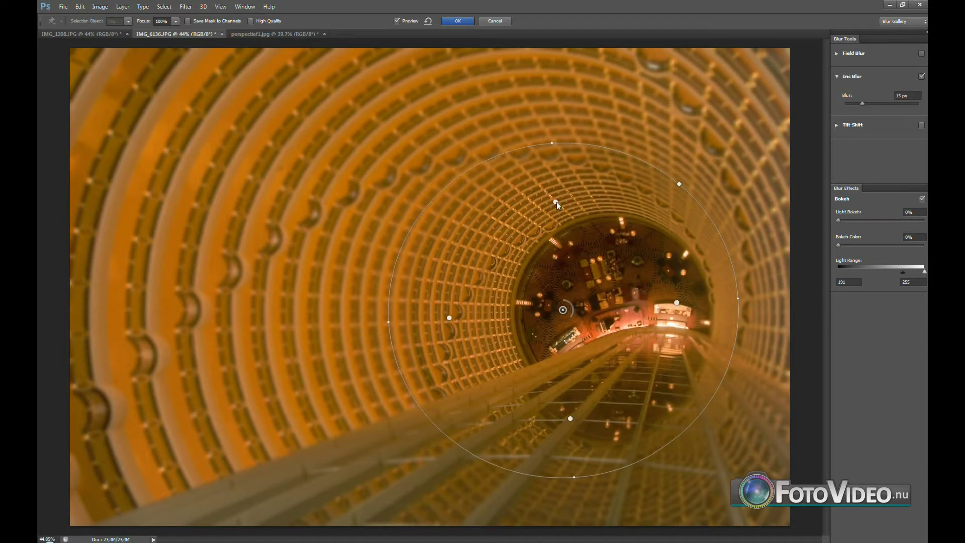
{"action": "mouse_move", "coordinate": [556, 201]}
{"action": "left_mouse_down"}
{"action": "mouse_move", "coordinate": [560, 217]}
{"action": "mouse_move", "coordinate": [545, 193]}
{"action": "left_mouse_up"}
{"action": "mouse_move", "coordinate": [552, 143]}
{"action": "left_mouse_down"}
{"action": "mouse_move", "coordinate": [531, 128]}
{"action": "mouse_move", "coordinate": [619, 158]}
{"action": "left_mouse_up"}
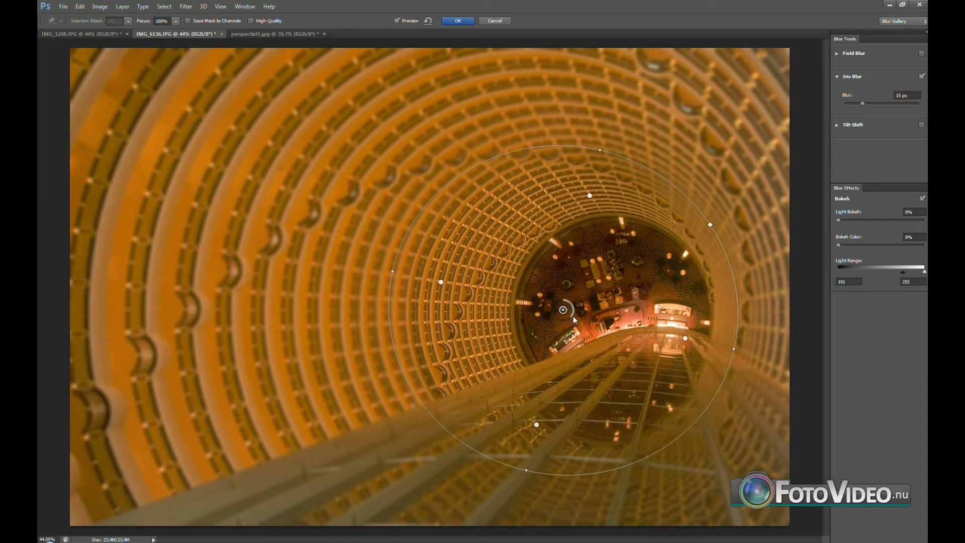
{"action": "left_click_drag", "start_coordinate": [573, 317], "coordinate": [573, 308]}
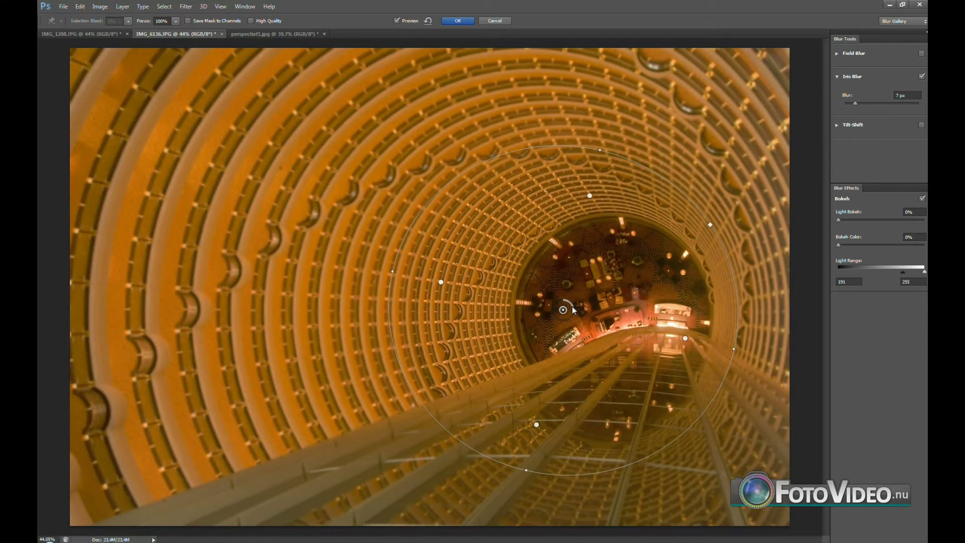
Step: Set the iris blur to 17 px, widen the sharp oval horizontally, and shift it up-left
{"action": "mouse_move", "coordinate": [572, 309]}
{"action": "left_mouse_down"}
{"action": "mouse_move", "coordinate": [558, 326]}
{"action": "mouse_move", "coordinate": [554, 318]}
{"action": "left_mouse_up"}
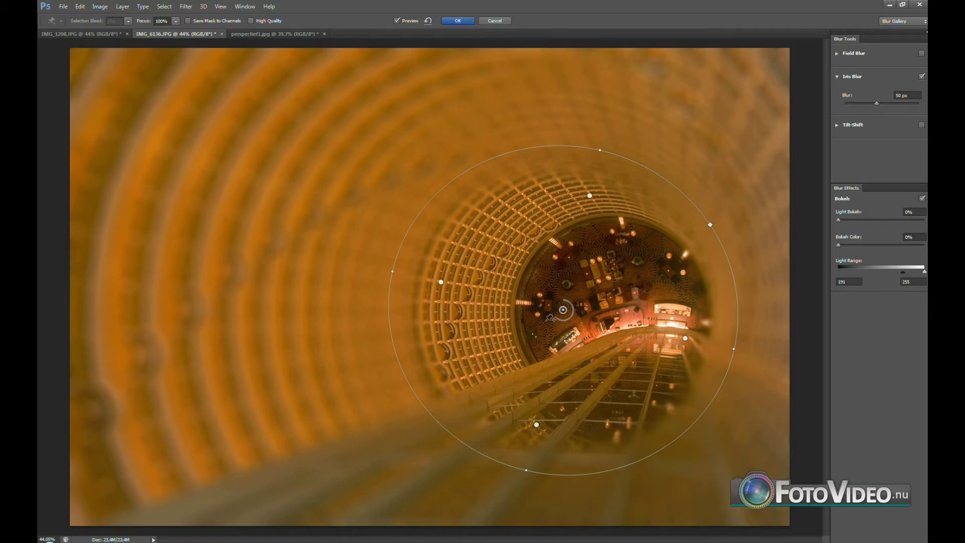
{"action": "left_click_drag", "start_coordinate": [557, 319], "coordinate": [566, 319]}
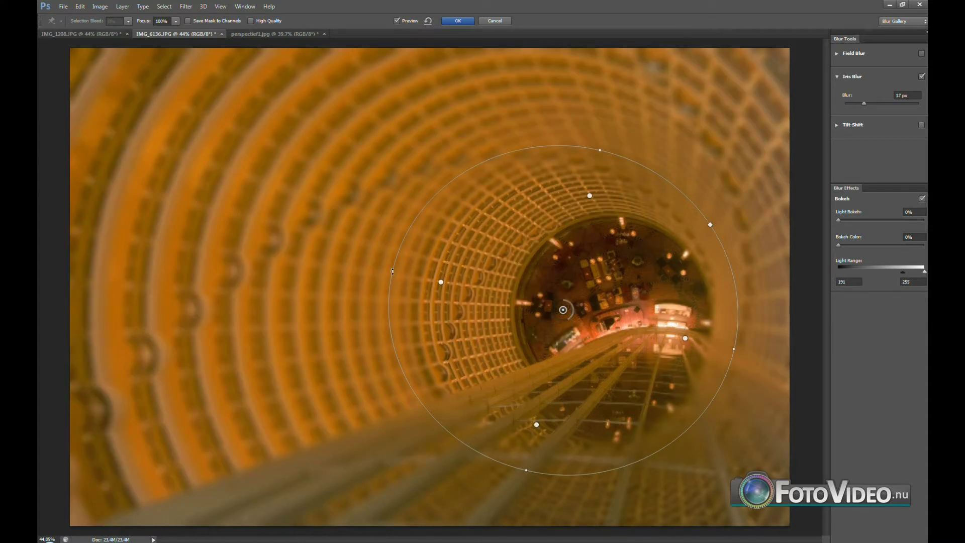
{"action": "left_click_drag", "start_coordinate": [393, 272], "coordinate": [350, 291]}
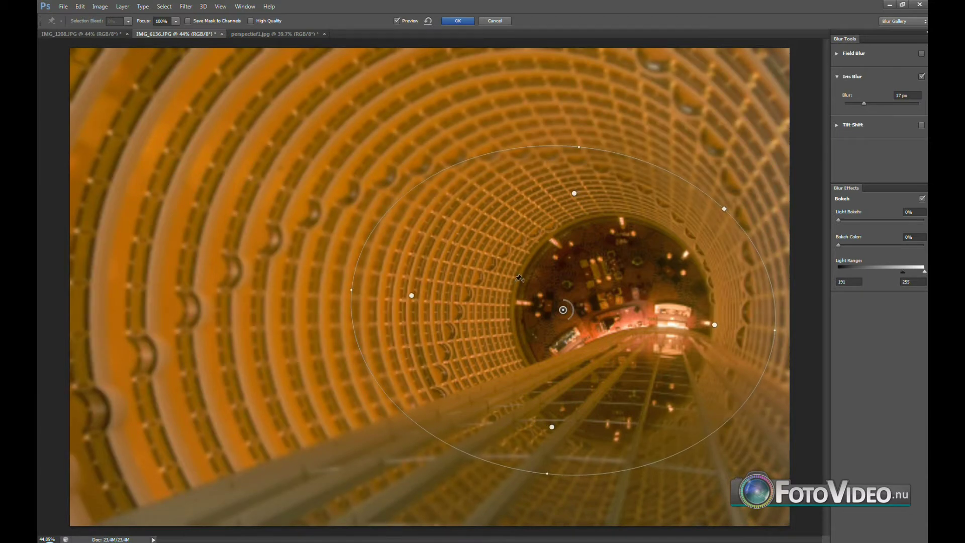
{"action": "left_click_drag", "start_coordinate": [496, 281], "coordinate": [487, 267]}
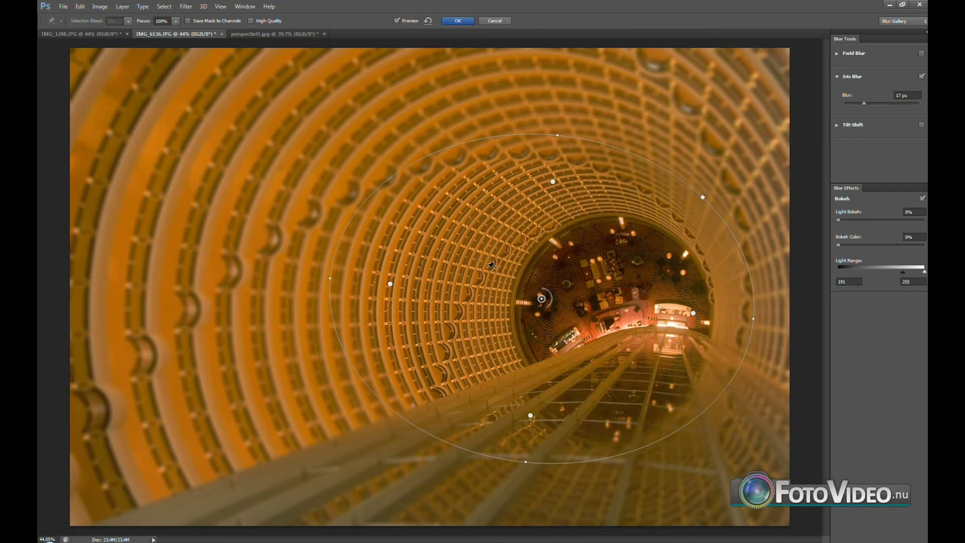
Step: Apply the iris blur and switch to the perspectief1.jpg town hall photo
{"action": "left_click", "coordinate": [465, 23]}
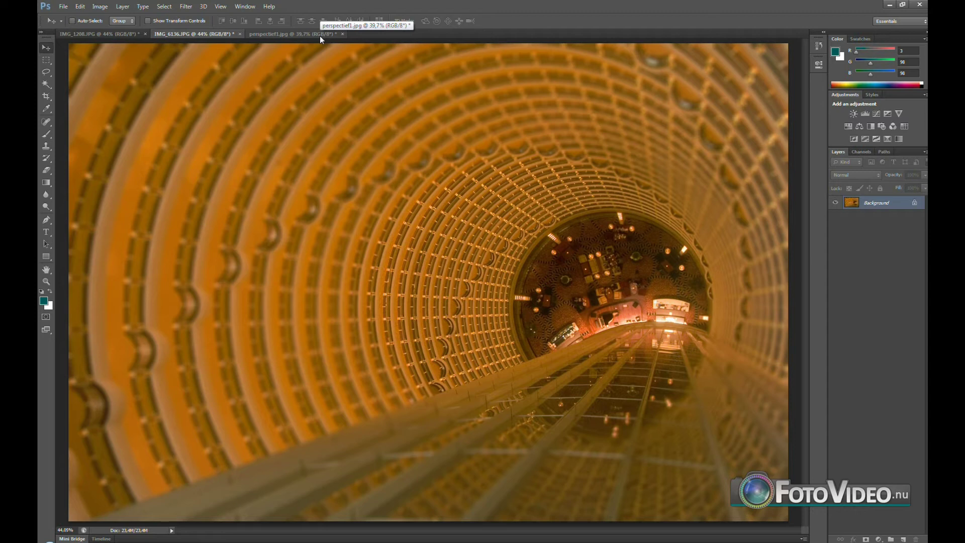
{"action": "left_click", "coordinate": [320, 35]}
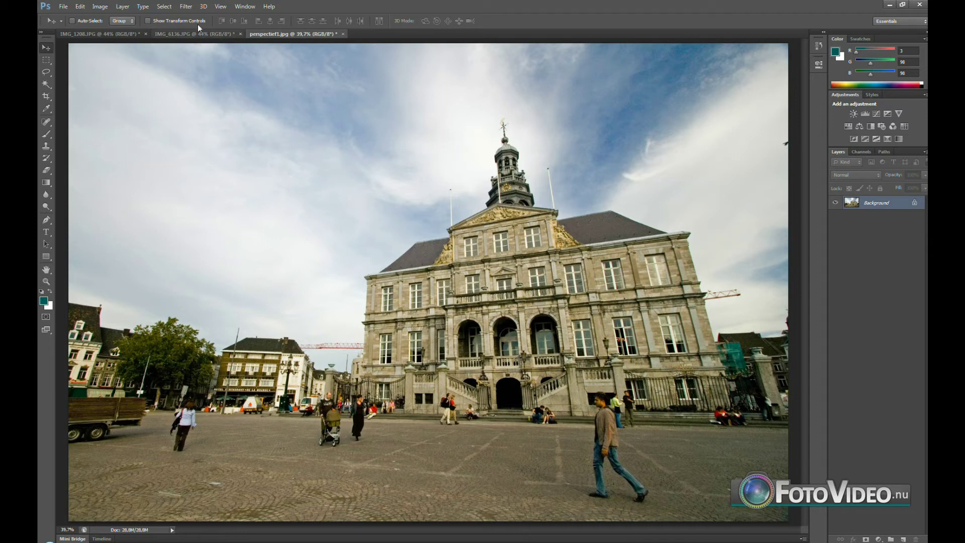
Step: Open Filter > Adaptive Wide Angle and draw a constraint down the town hall's right corner edge
{"action": "left_click", "coordinate": [186, 7]}
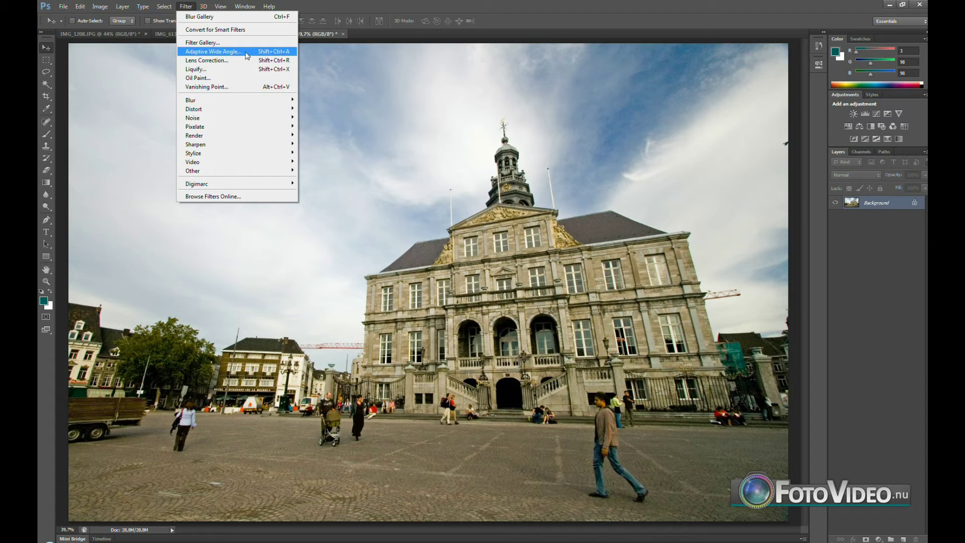
{"action": "left_click", "coordinate": [246, 53]}
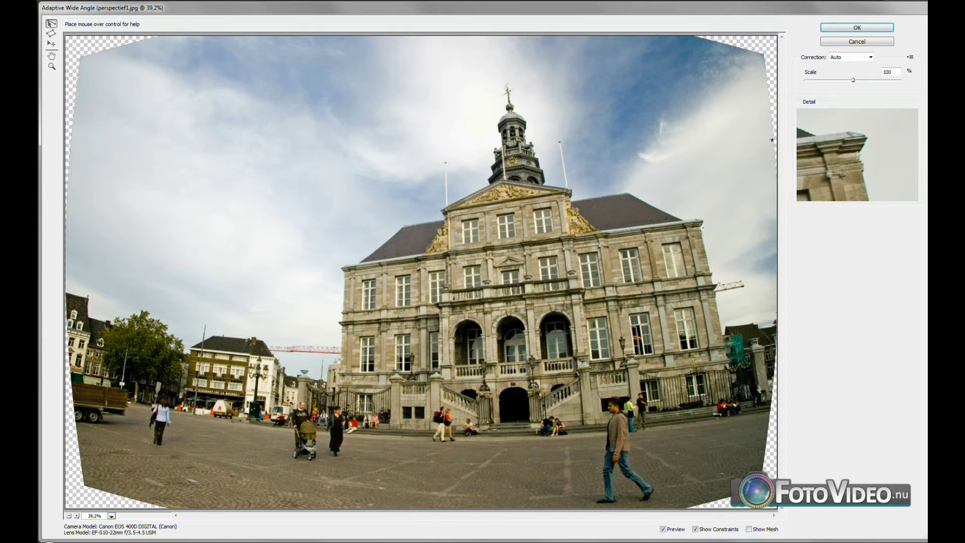
{"action": "left_click", "coordinate": [701, 228]}
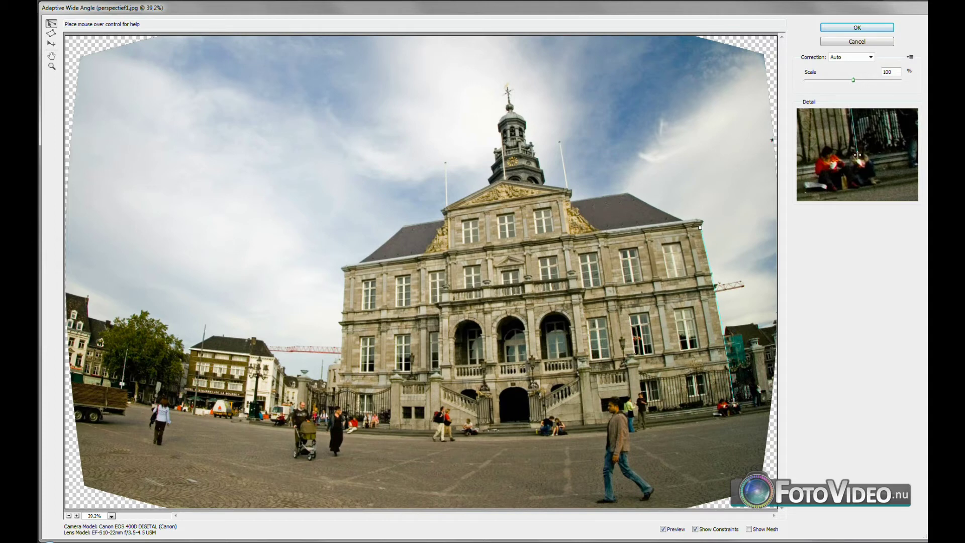
{"action": "left_click", "coordinate": [722, 378]}
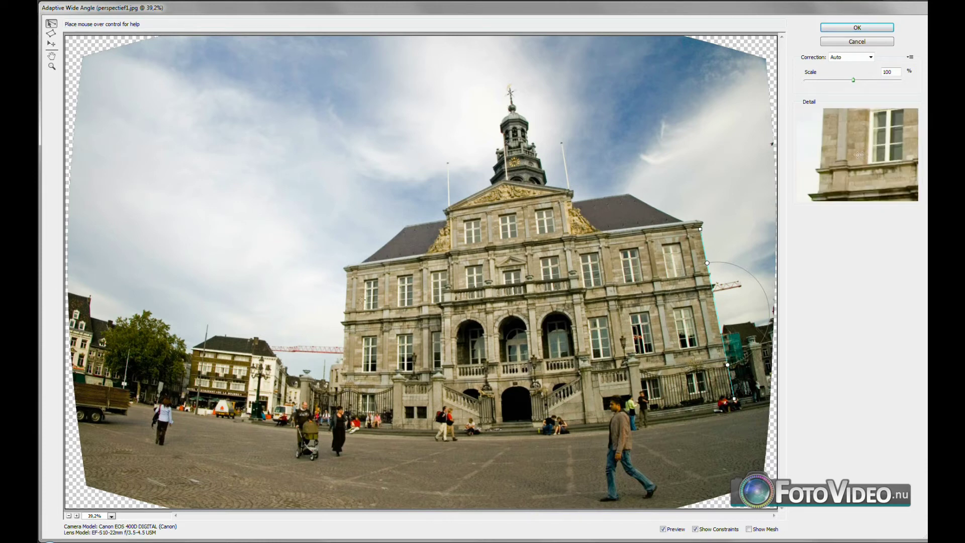
Step: Draw a second constraint from the building's top-left corner to its base and adjust its endpoint
{"action": "left_click", "coordinate": [347, 271]}
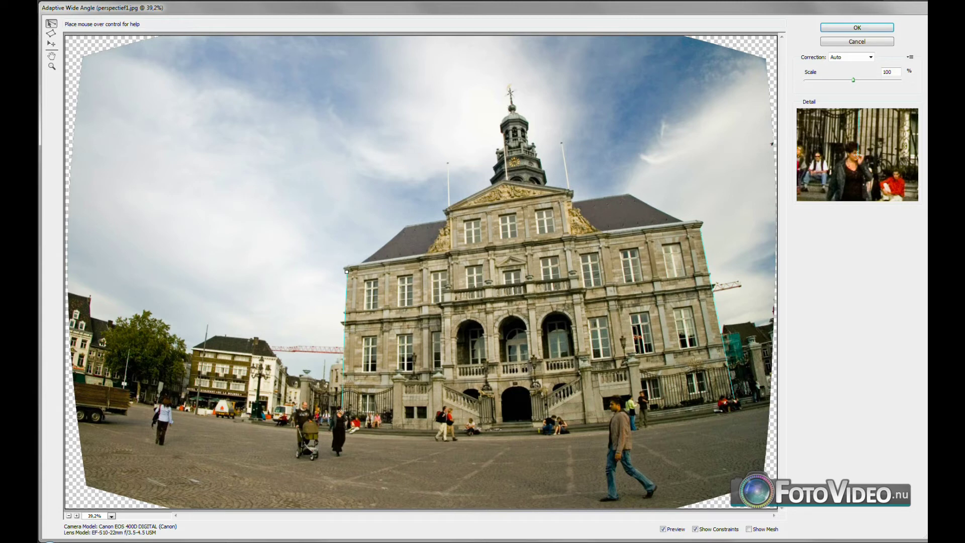
{"action": "left_click", "coordinate": [395, 396]}
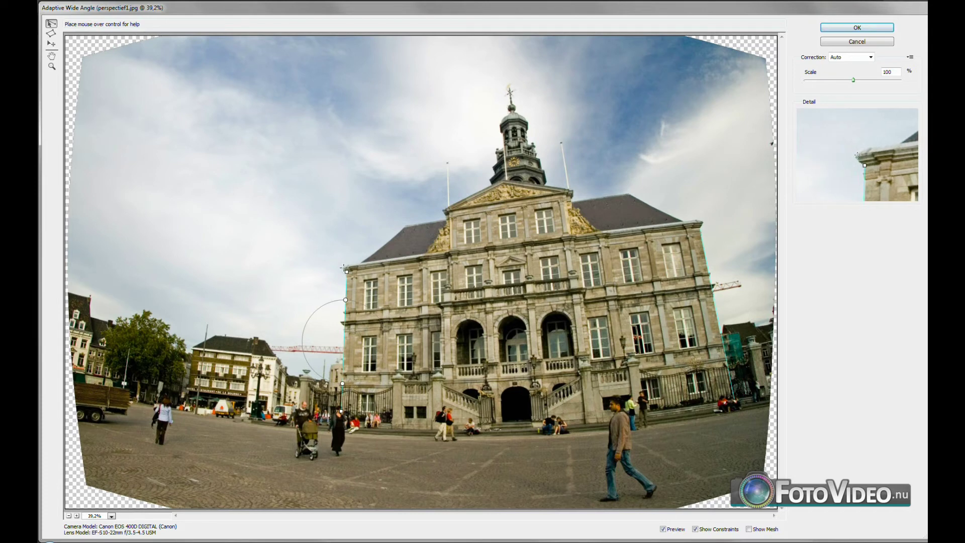
{"action": "left_click_drag", "start_coordinate": [347, 272], "coordinate": [344, 268]}
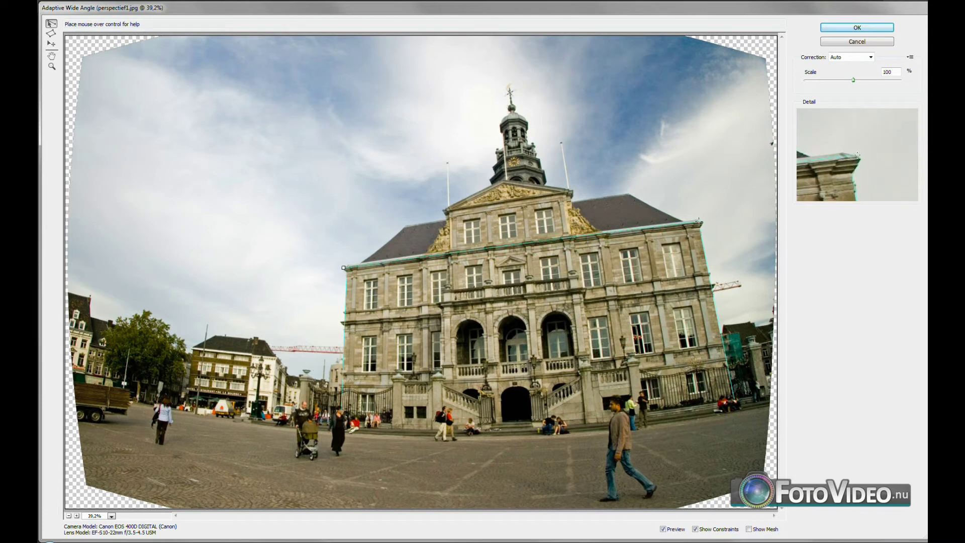
{"action": "left_click", "coordinate": [703, 222]}
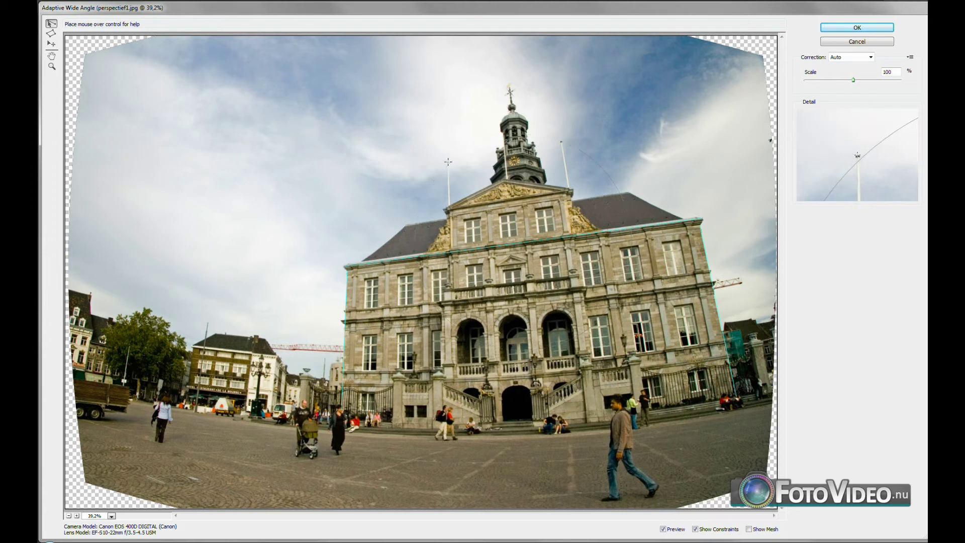
Step: Draw two more constraints down the facade's left and right pilasters
{"action": "left_click", "coordinate": [448, 162]}
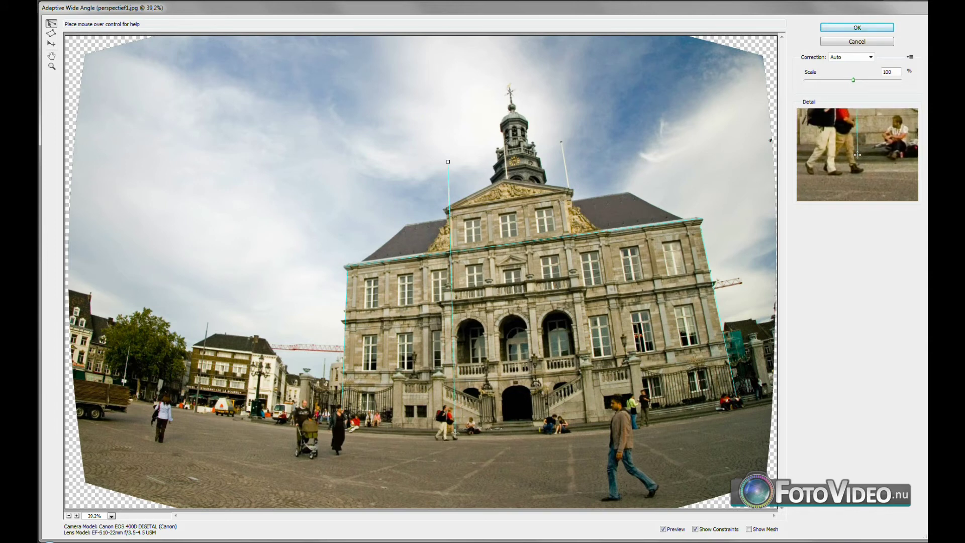
{"action": "left_click", "coordinate": [487, 411]}
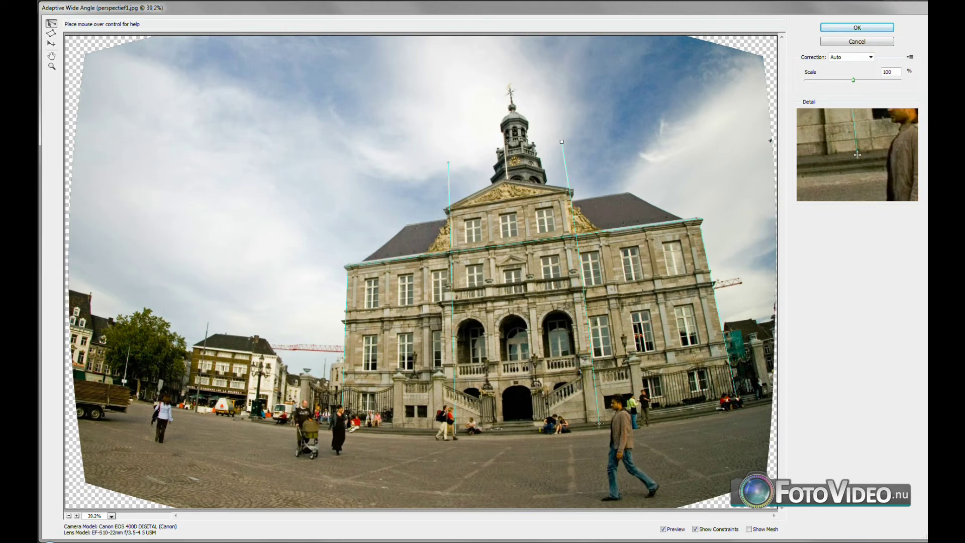
{"action": "left_click", "coordinate": [599, 424]}
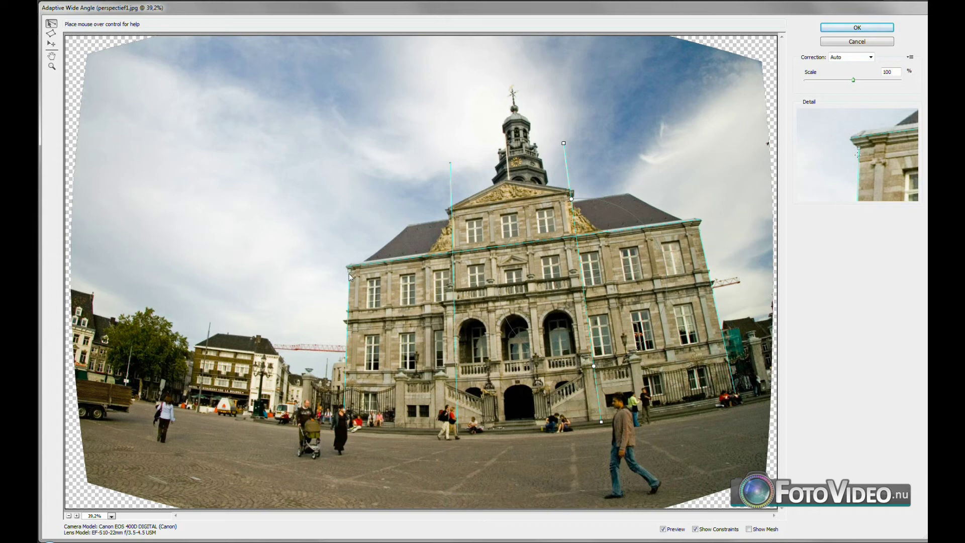
Step: Rotate the right-edge constraint to about 90° so that side stands vertical
{"action": "left_click", "coordinate": [349, 273]}
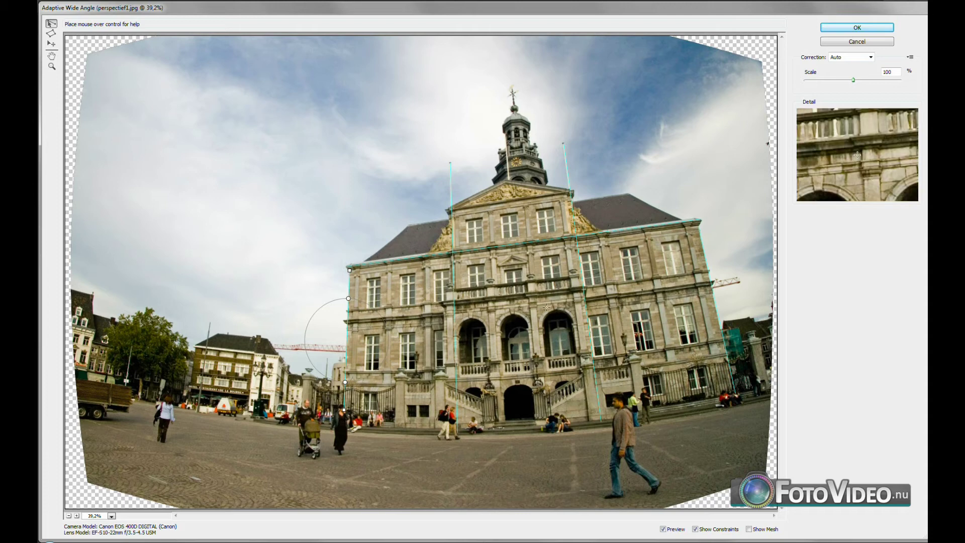
{"action": "left_click", "coordinate": [702, 247]}
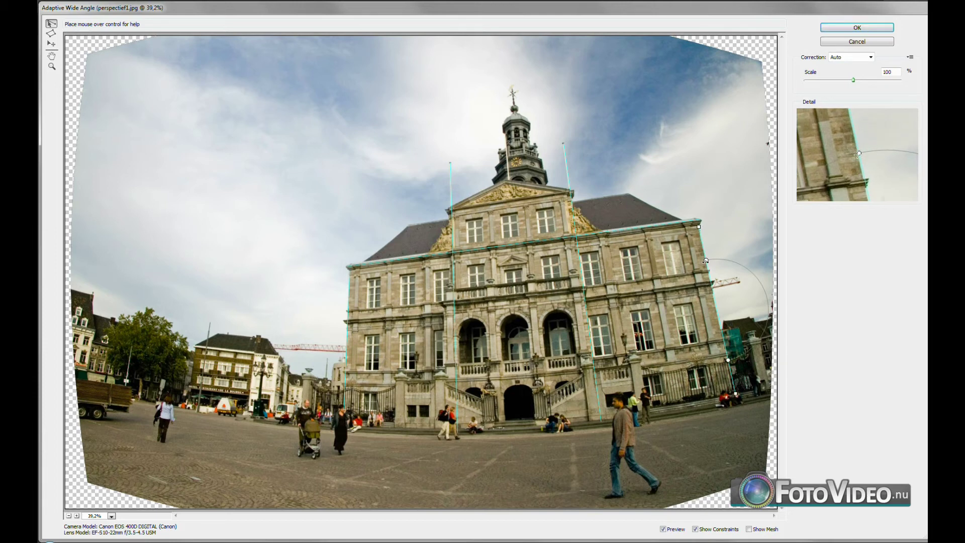
{"action": "left_click_drag", "start_coordinate": [706, 261], "coordinate": [716, 259]}
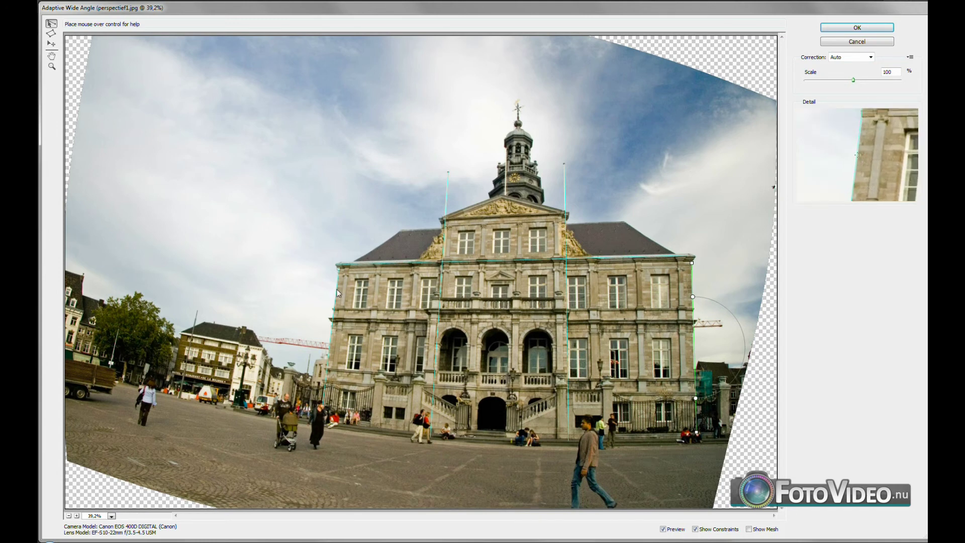
Step: Rotate the left-edge constraint to -90° so it stands vertical
{"action": "left_click", "coordinate": [336, 289]}
{"action": "left_click_drag", "start_coordinate": [335, 296], "coordinate": [331, 297]}
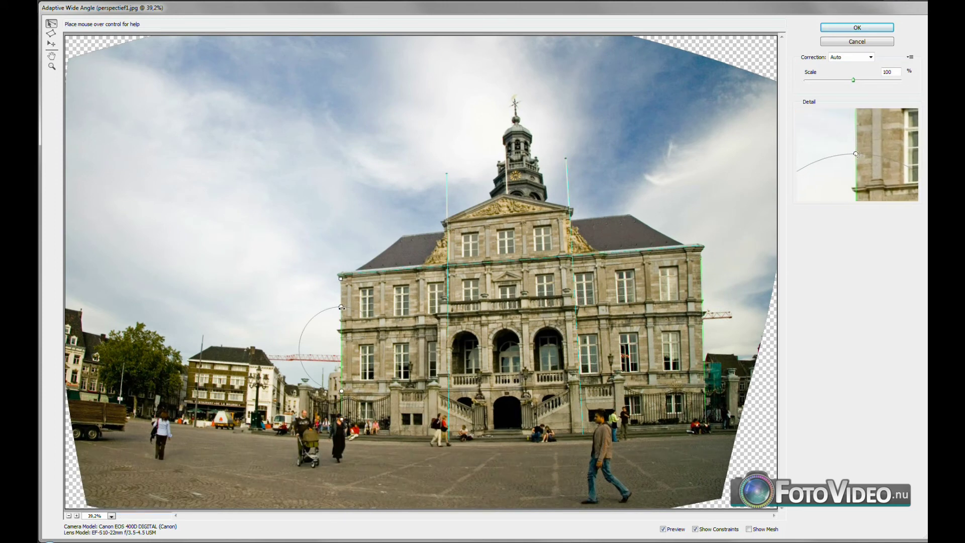
{"action": "left_click_drag", "start_coordinate": [341, 307], "coordinate": [345, 307]}
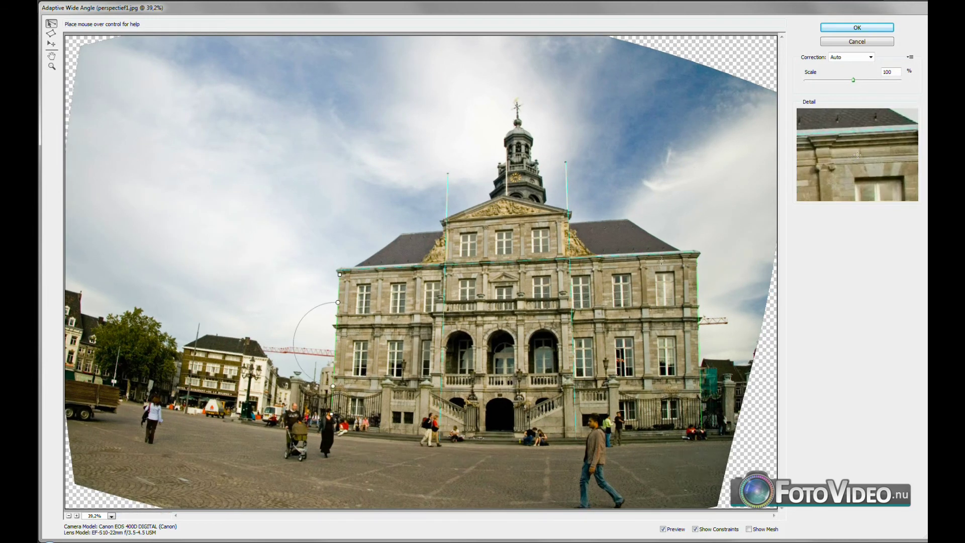
Step: Add a constraint along the roof cornice, then compare the correction against the original with Preview
{"action": "left_click", "coordinate": [700, 252]}
{"action": "left_click_drag", "start_coordinate": [696, 253], "coordinate": [699, 257]}
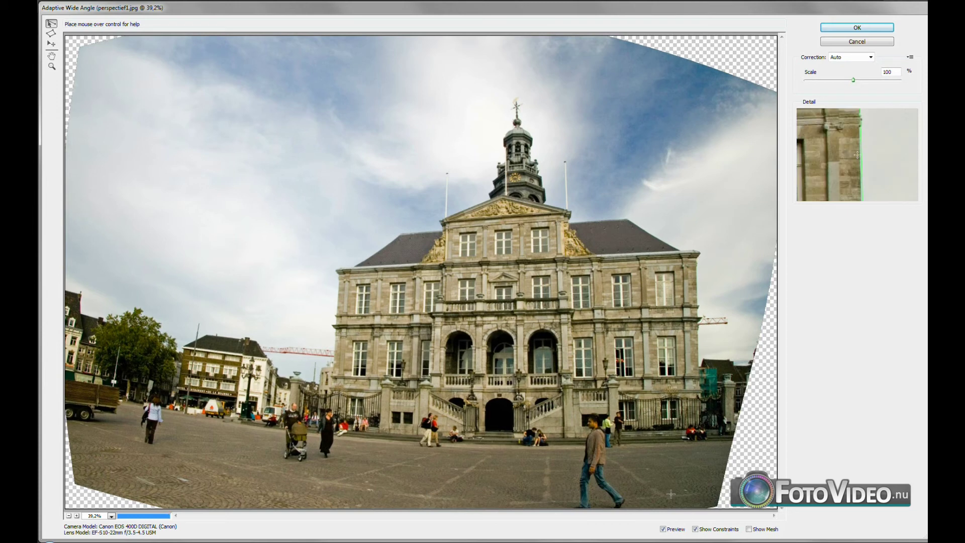
{"action": "left_click", "coordinate": [663, 529]}
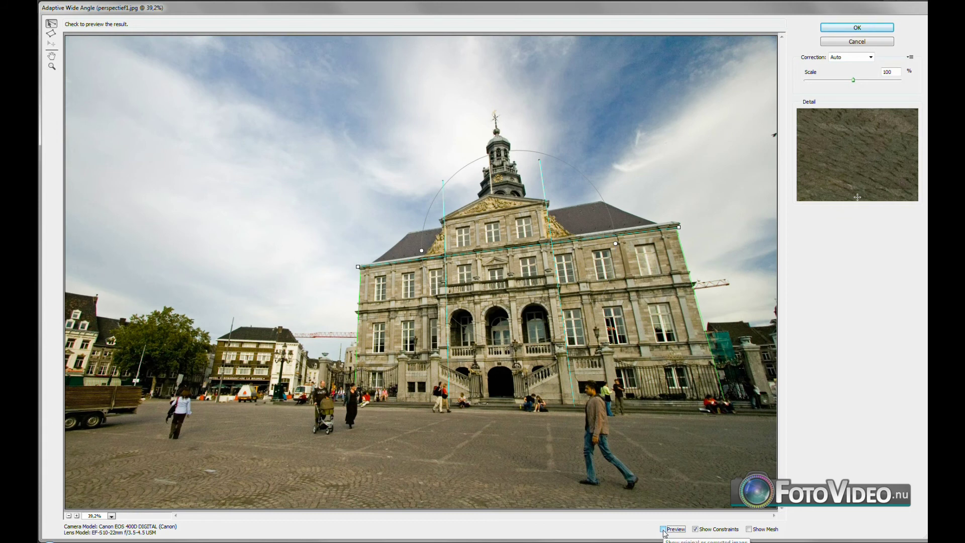
{"action": "left_click", "coordinate": [663, 530]}
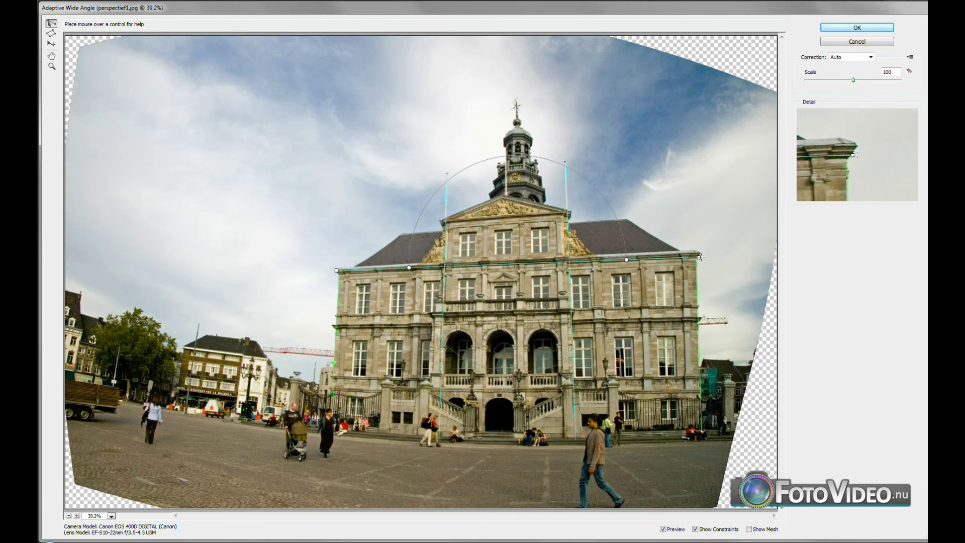
Step: Nudge the roofline constraint's right end up, and add a base-level constraint rotated to about 3°
{"action": "left_click_drag", "start_coordinate": [698, 257], "coordinate": [698, 255]}
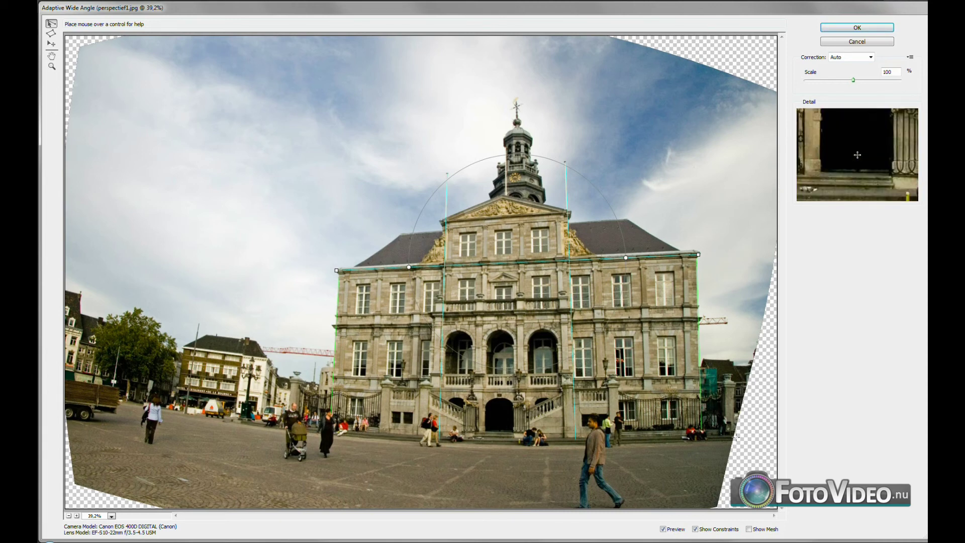
{"action": "left_click", "coordinate": [731, 438]}
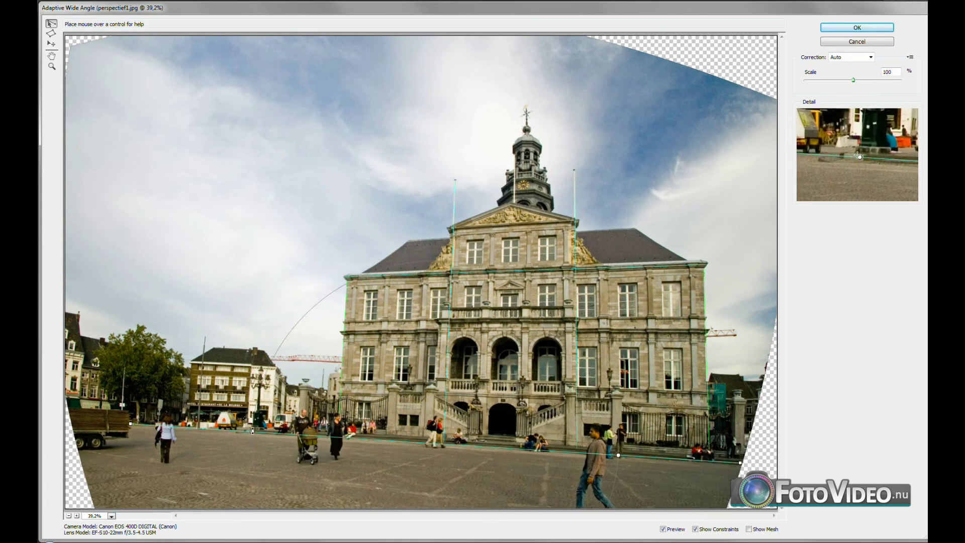
{"action": "left_click_drag", "start_coordinate": [253, 431], "coordinate": [253, 443]}
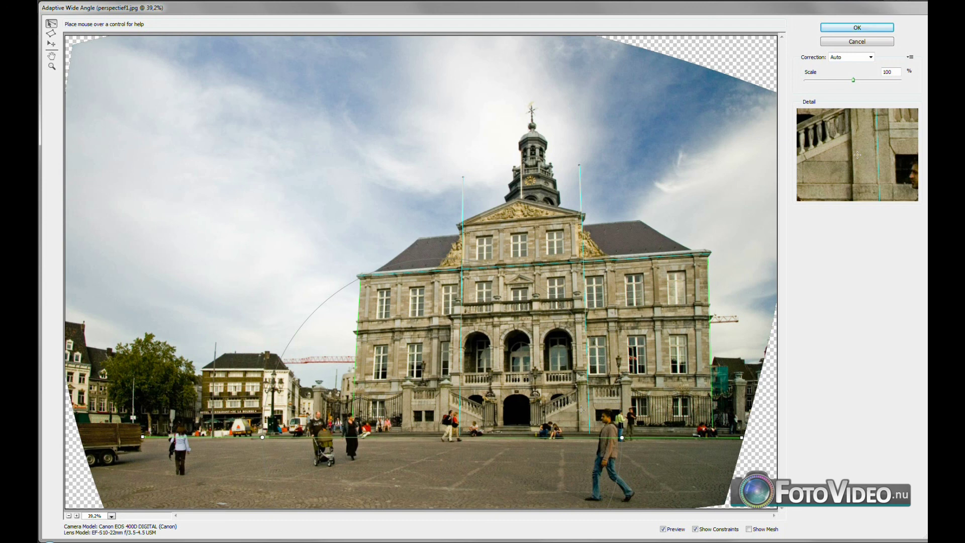
{"action": "left_click", "coordinate": [664, 529]}
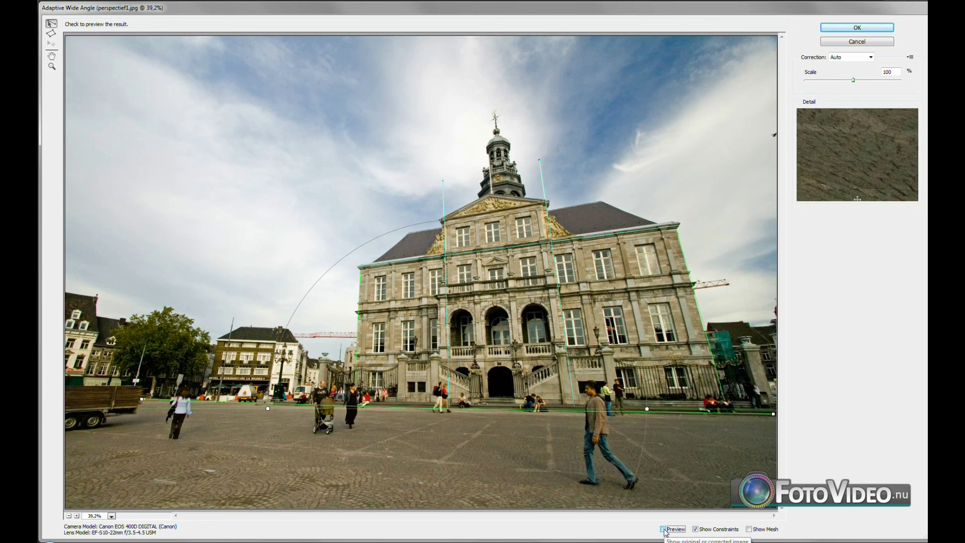
{"action": "left_click", "coordinate": [664, 529]}
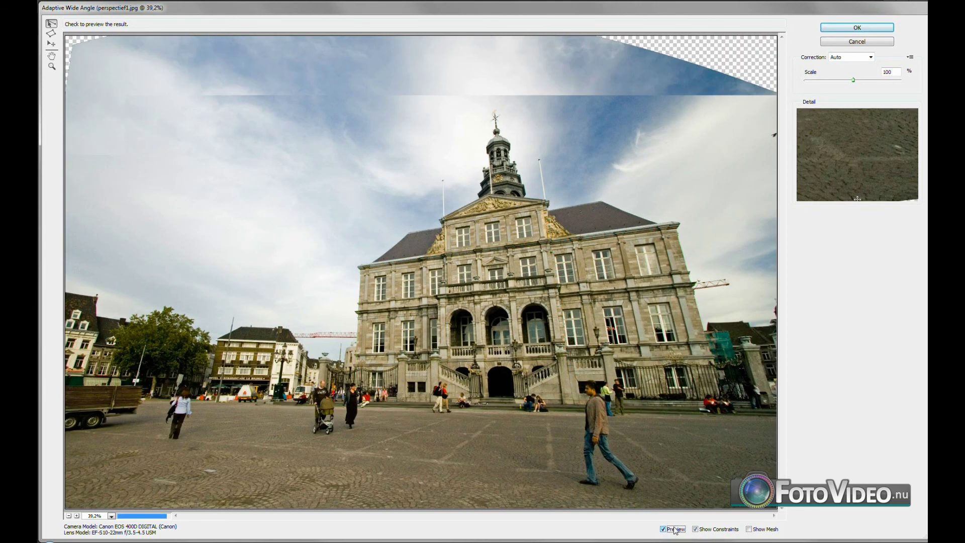